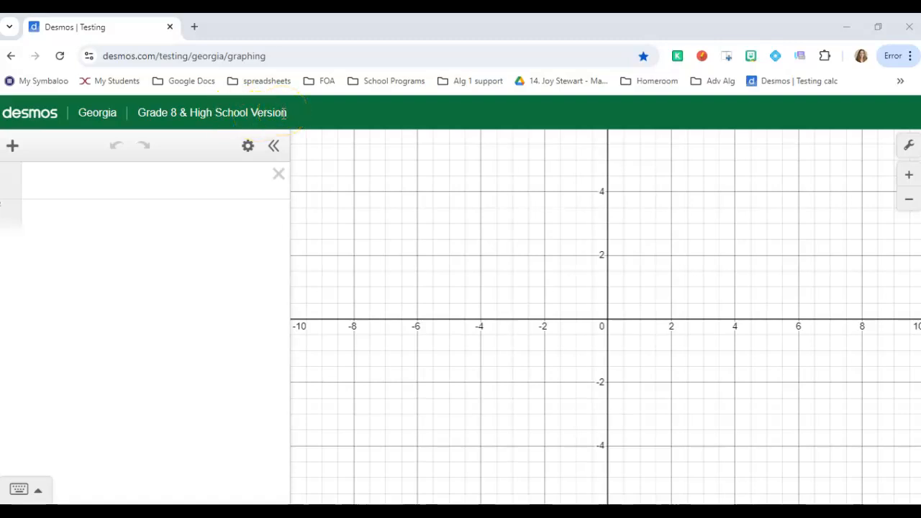
pyautogui.moveTo(290, 56); pyautogui.dragTo(88, 72)
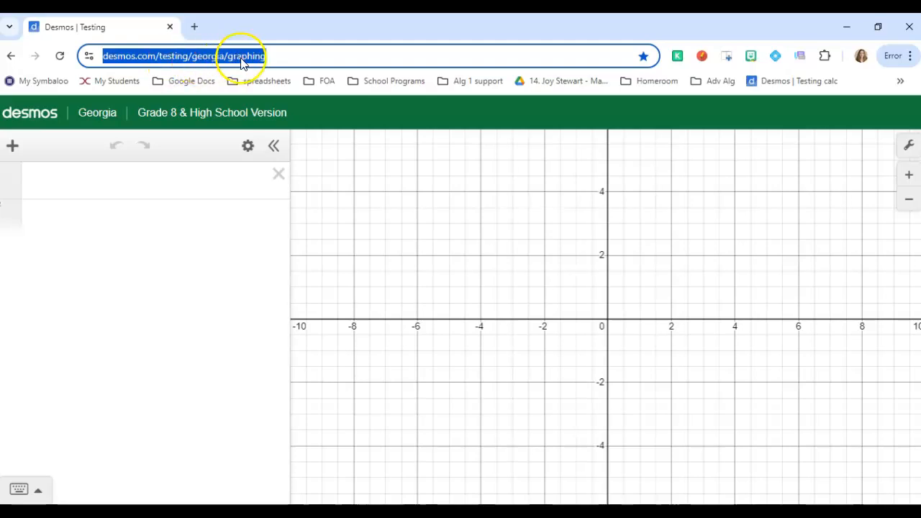
pyautogui.click(321, 55)
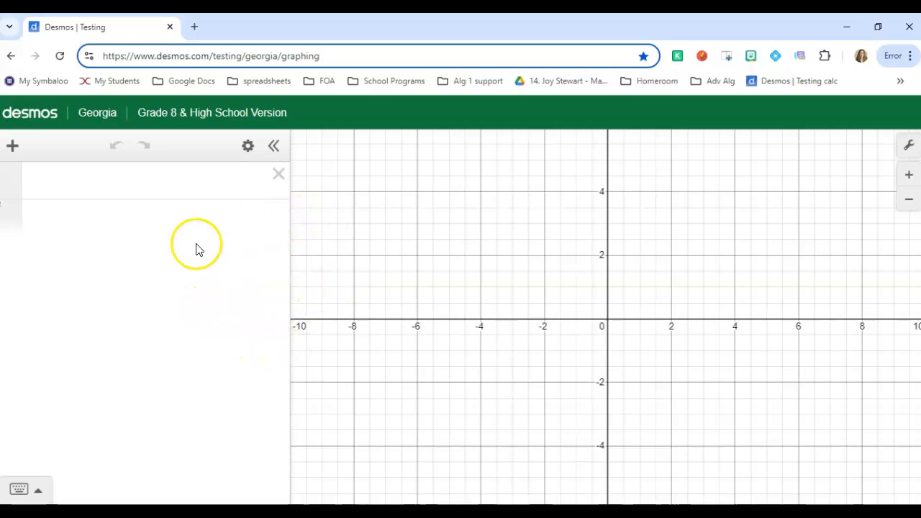
# - Bring up the on-screen math keypad and calculate 15 + −4 in the first expression line
pyautogui.click(19, 491)
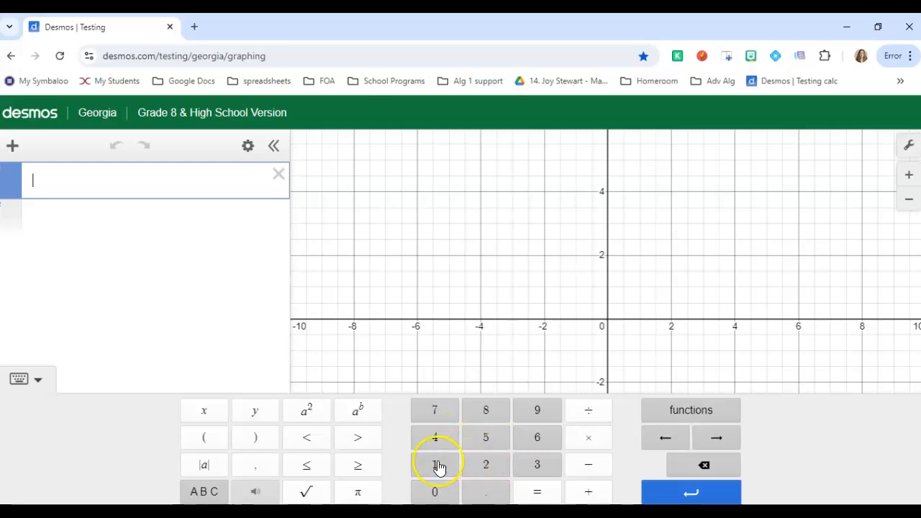
pyautogui.click(486, 437)
pyautogui.click(587, 492)
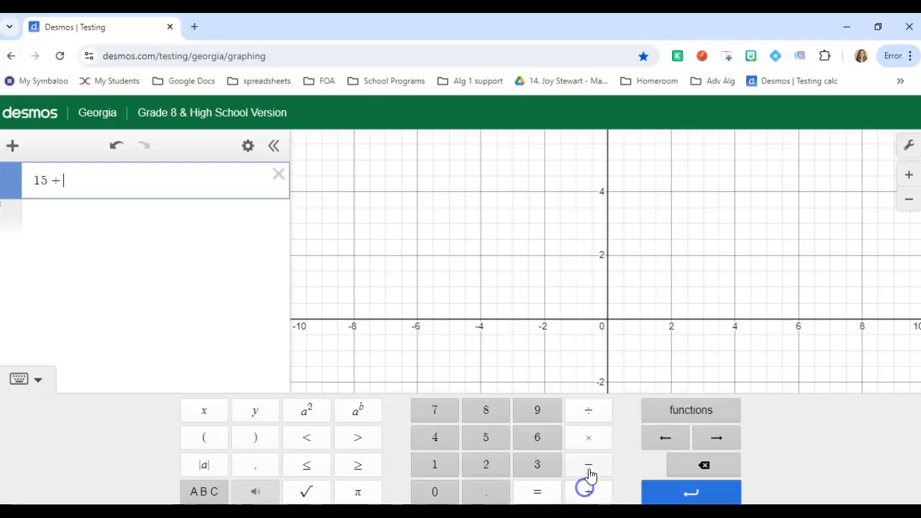
pyautogui.click(588, 466)
pyautogui.click(431, 438)
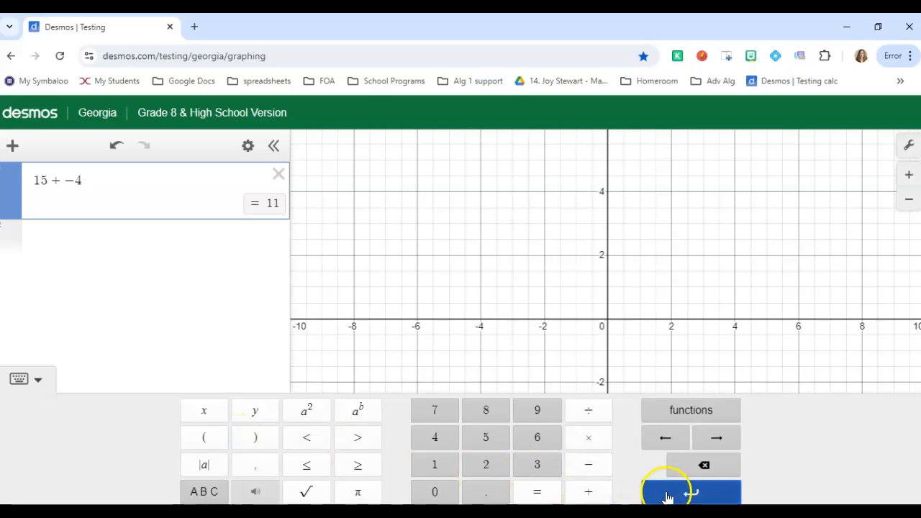
# - Clear the sum from the expression line and calculate −2(13) in its place
pyautogui.click(278, 174)
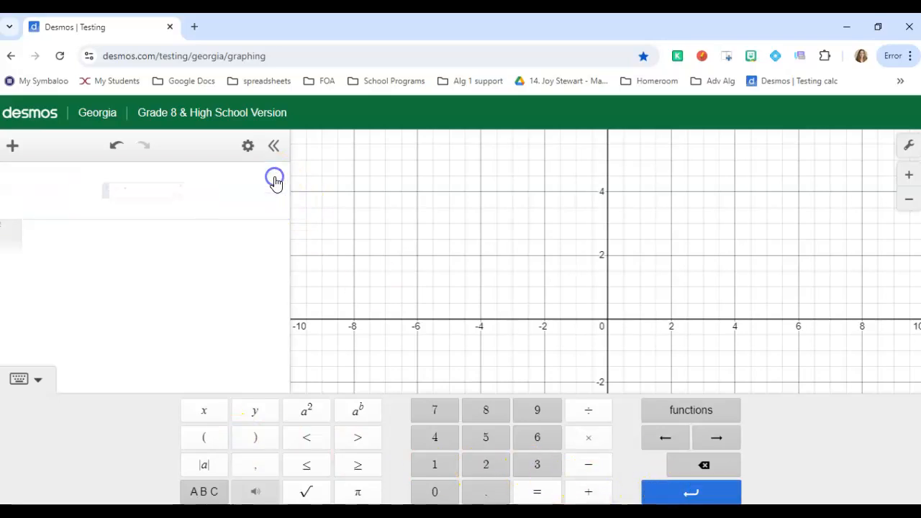
pyautogui.click(566, 464)
pyautogui.click(201, 437)
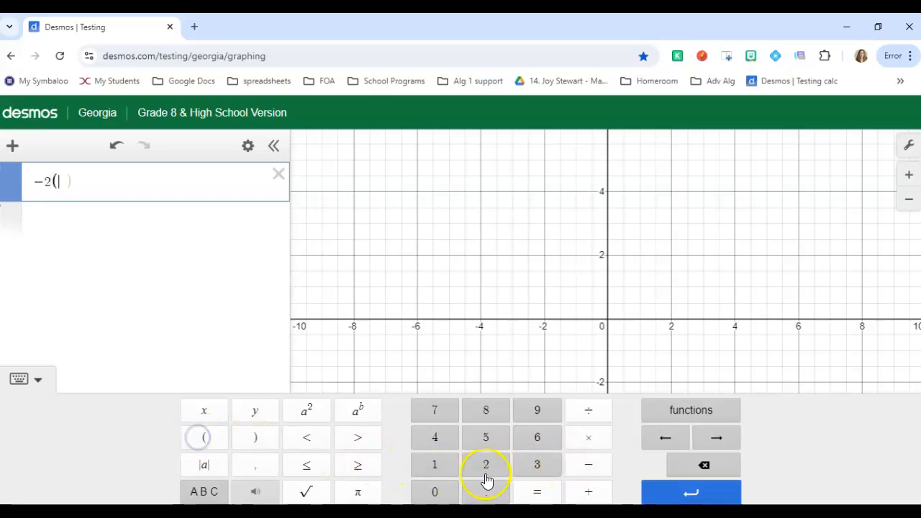
pyautogui.click(443, 471)
pyautogui.click(535, 464)
pyautogui.click(253, 439)
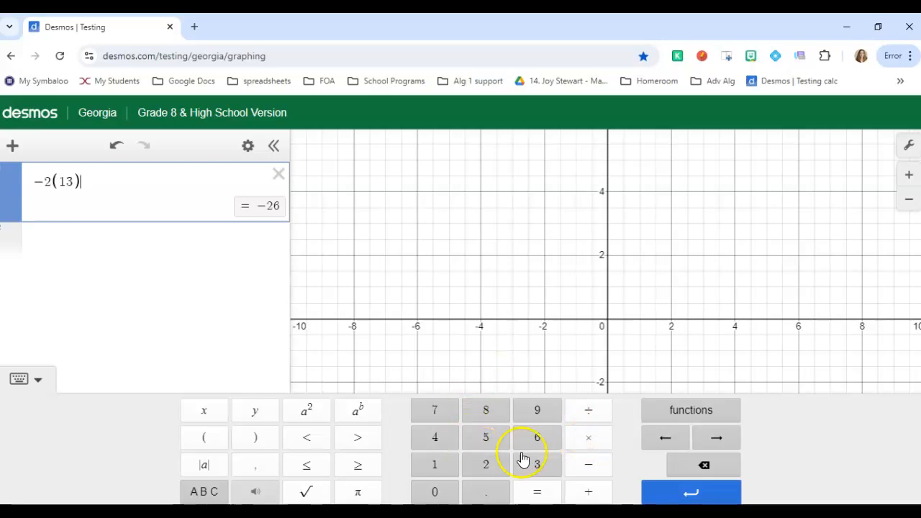
# - Clear the product from the expression line and graph the equation y = 3x + 4
pyautogui.click(279, 176)
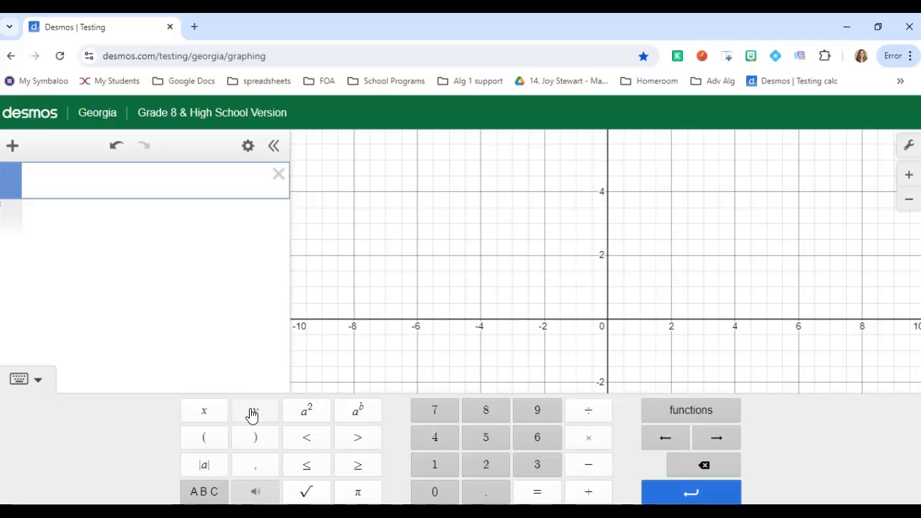
pyautogui.click(537, 491)
pyautogui.click(537, 463)
pyautogui.click(204, 410)
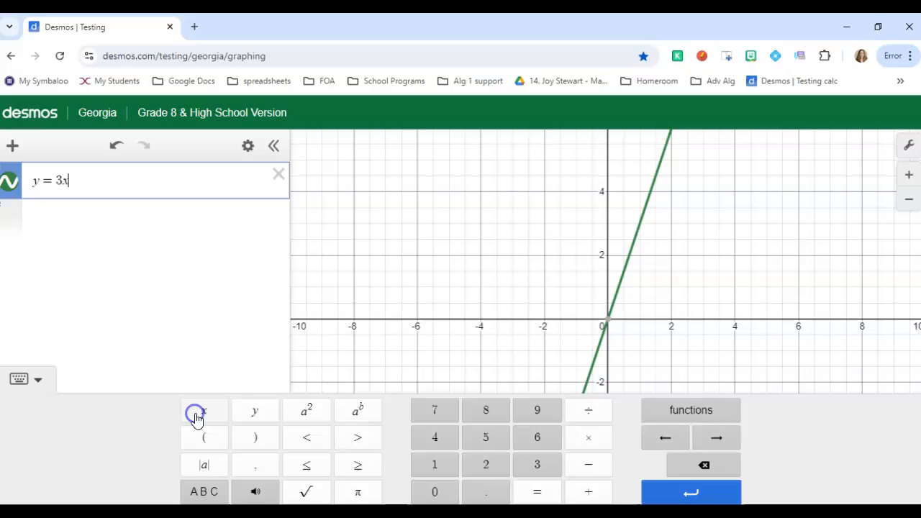
pyautogui.click(587, 491)
pyautogui.click(442, 444)
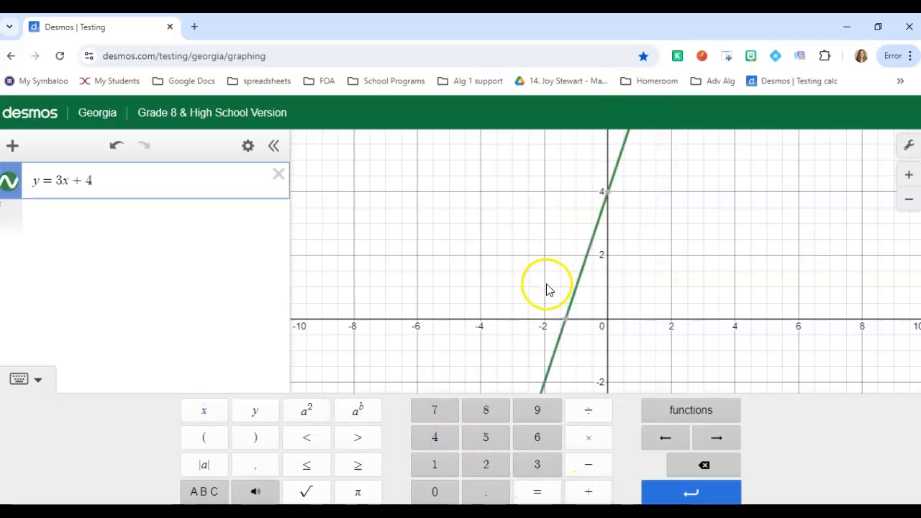
# - Examine the line's y-intercept and x-intercept coordinates and how its graph looks at different scales
pyautogui.click(608, 195)
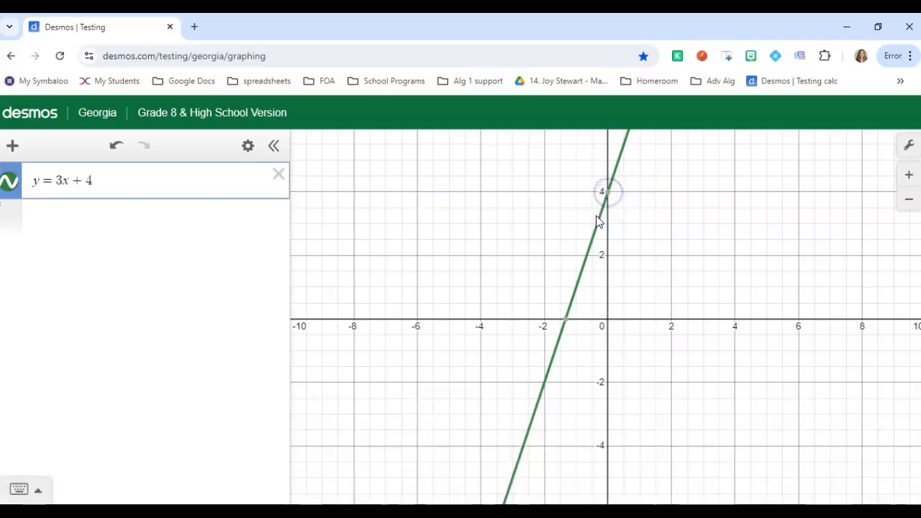
pyautogui.moveTo(594, 248)
pyautogui.mouseDown()
pyautogui.moveTo(593, 238)
pyautogui.moveTo(583, 266)
pyautogui.mouseUp()
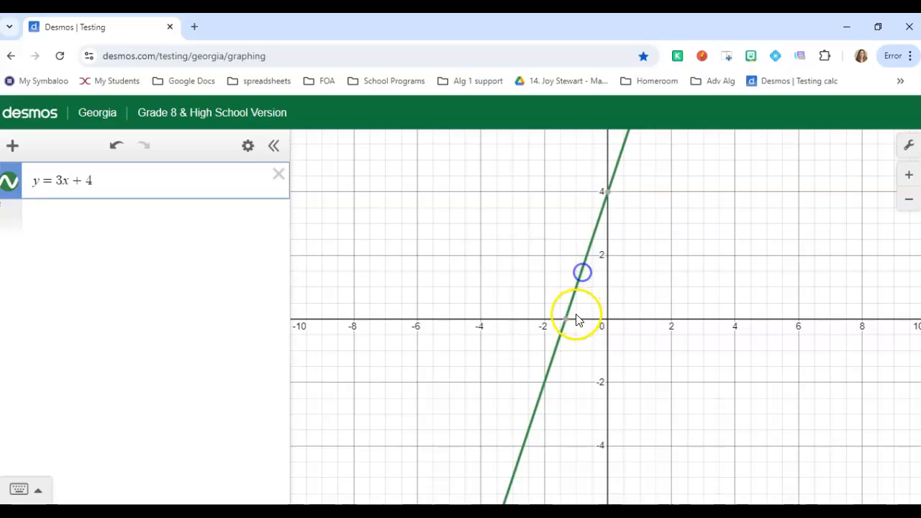
pyautogui.moveTo(578, 314); pyautogui.dragTo(567, 325)
pyautogui.moveTo(609, 201)
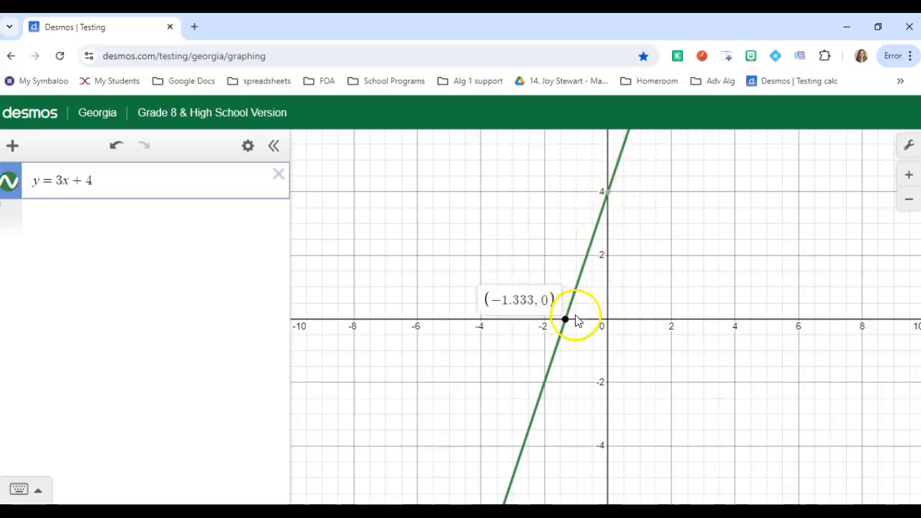
pyautogui.scroll(-3, 579, 276)
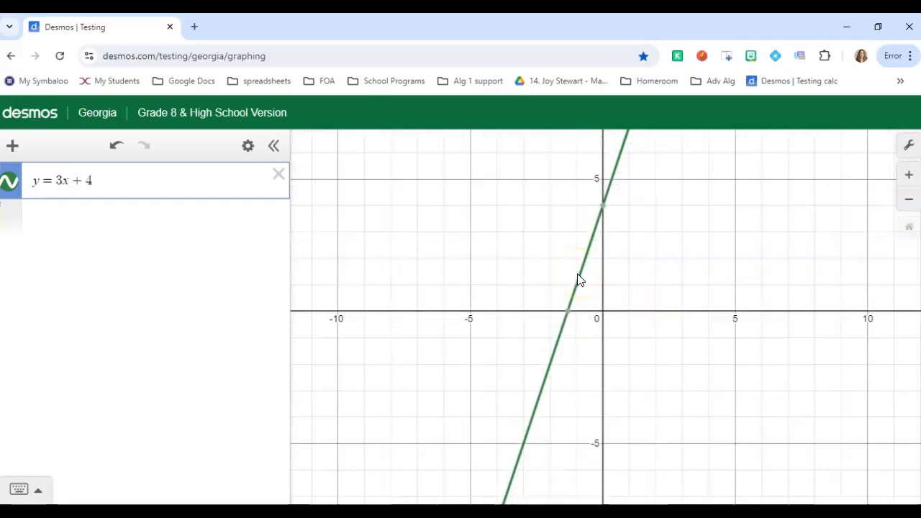
pyautogui.scroll(3, 580, 281)
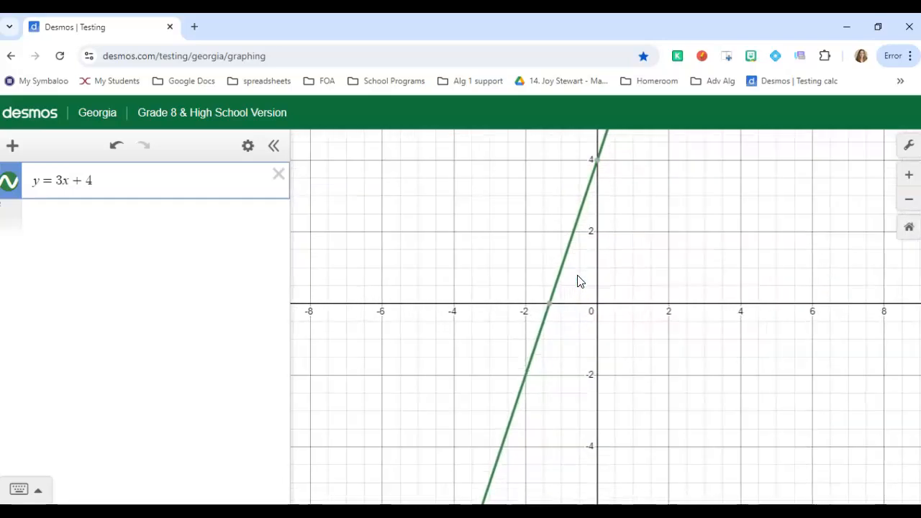
pyautogui.click(909, 177)
pyautogui.click(907, 200)
pyautogui.scroll(-3, 596, 269)
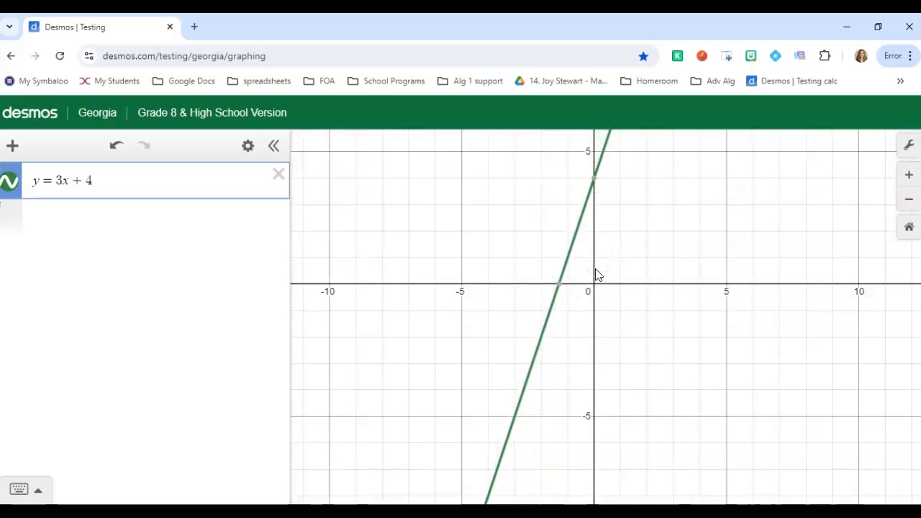
pyautogui.scroll(2, 595, 269)
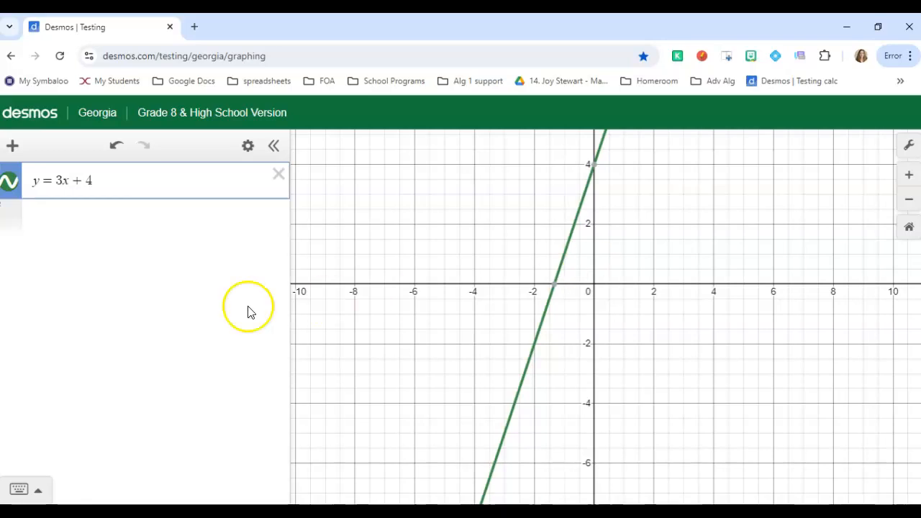
# - Replace the line's equation with the square root of 120 to evaluate it, using the math keypad
pyautogui.click(16, 489)
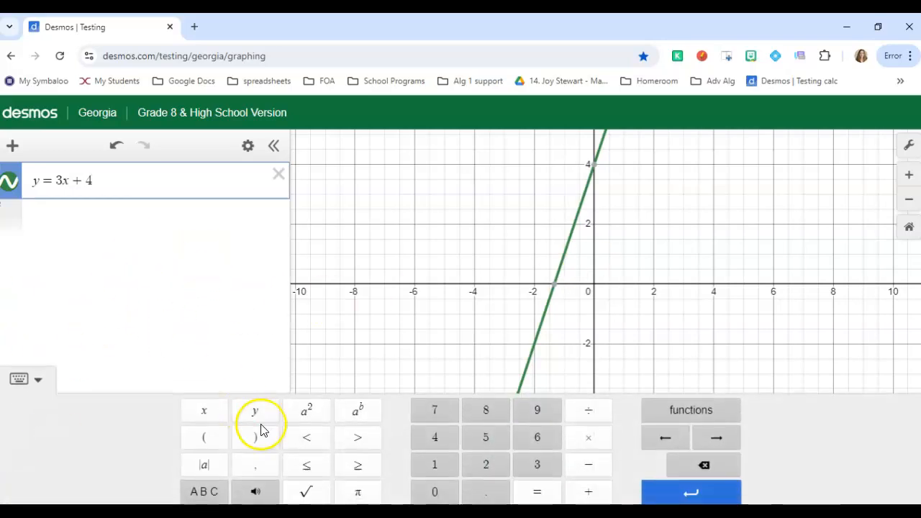
pyautogui.click(278, 178)
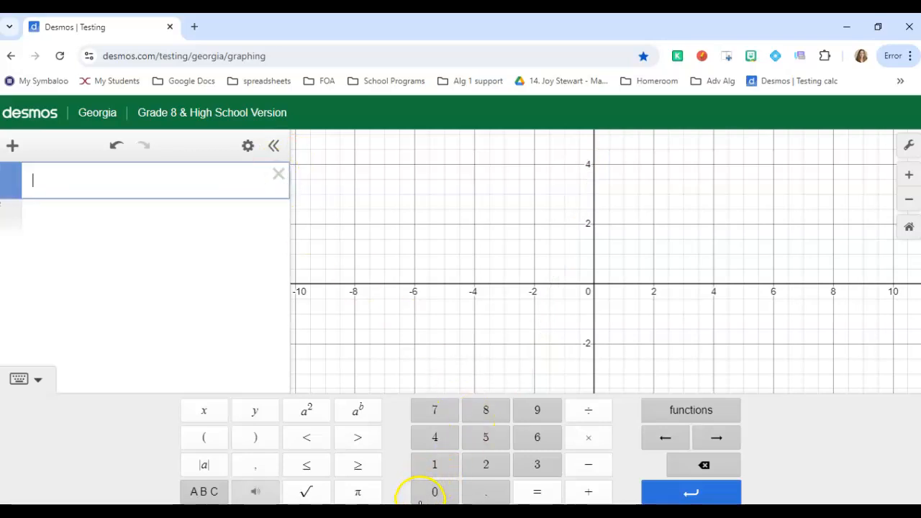
pyautogui.click(306, 493)
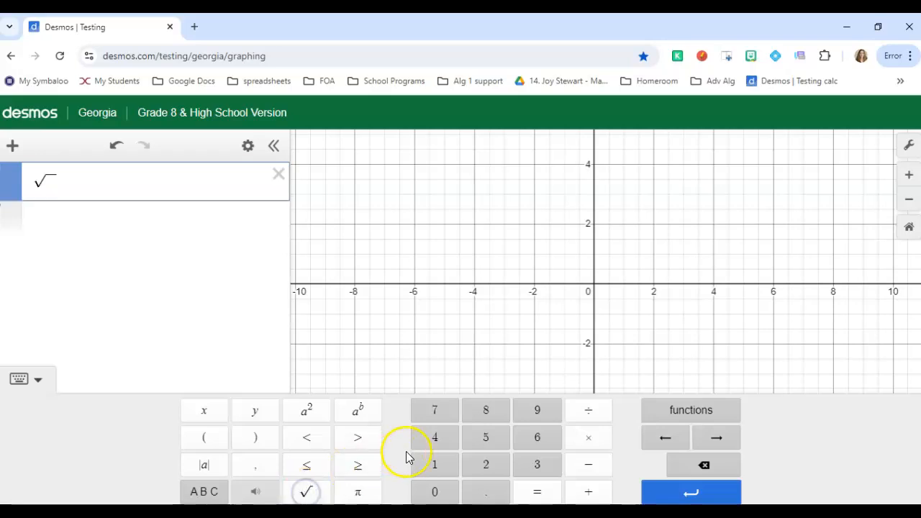
pyautogui.click(433, 468)
pyautogui.click(495, 463)
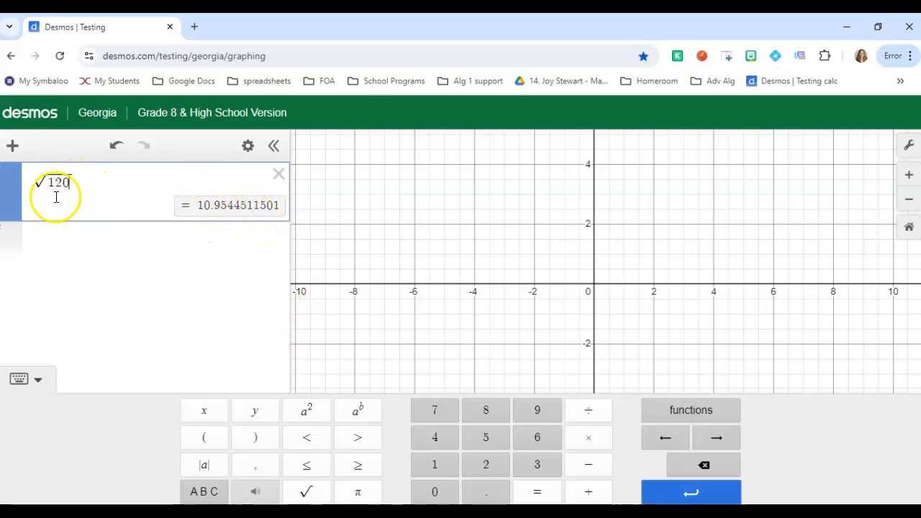
# - Clear the square root from the expression line and graph the inequality y < 2x + 3
pyautogui.click(278, 174)
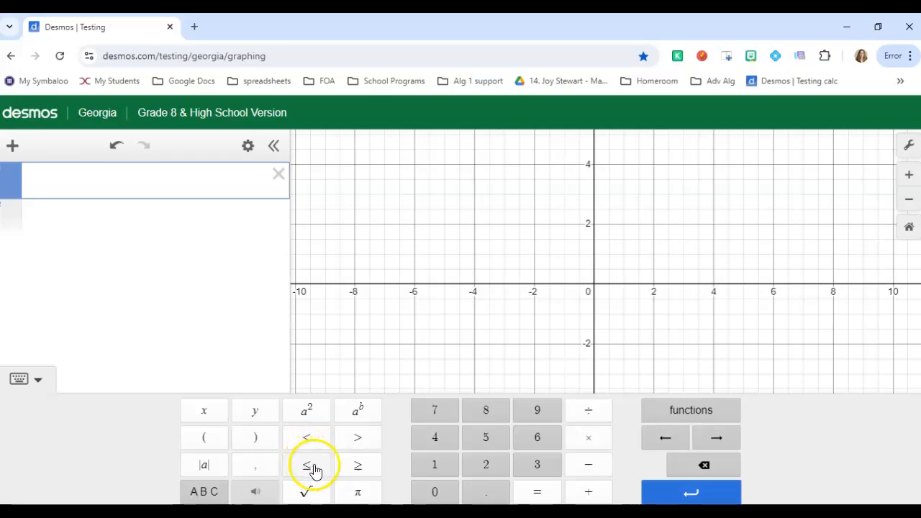
pyautogui.click(256, 418)
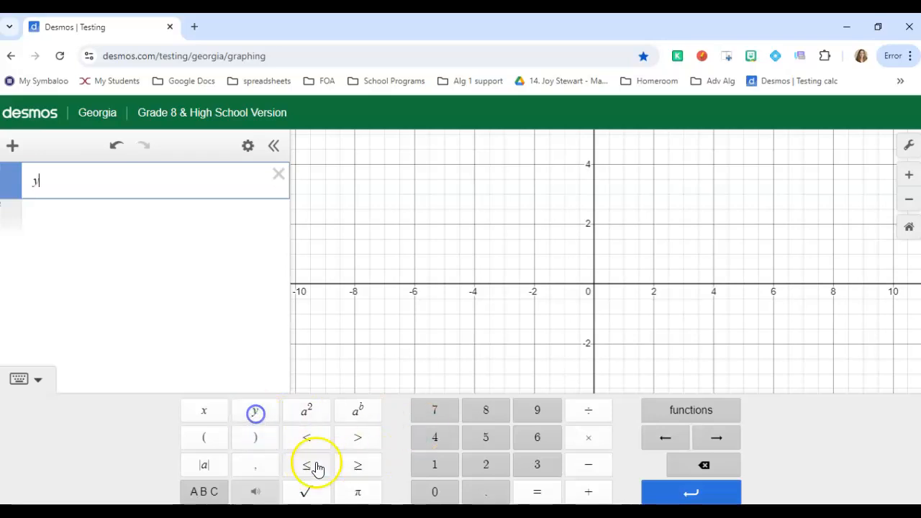
pyautogui.click(305, 437)
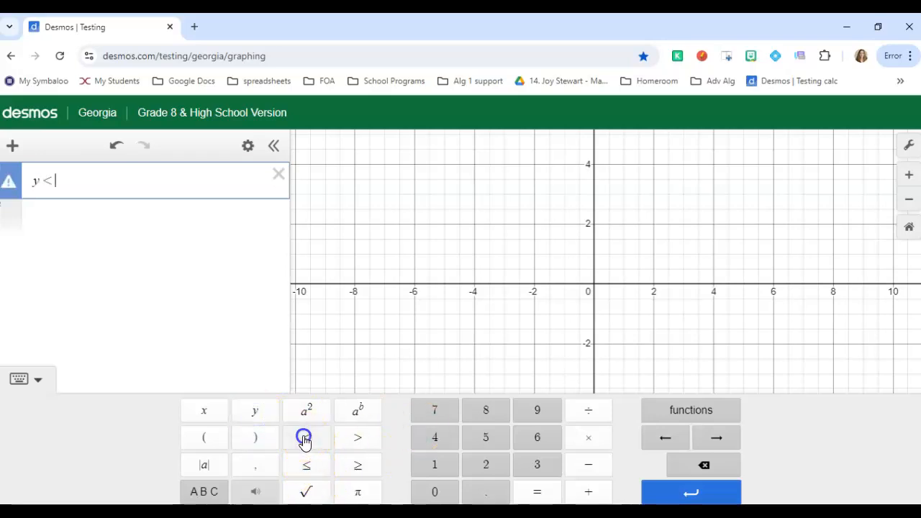
pyautogui.click(481, 468)
pyautogui.click(204, 411)
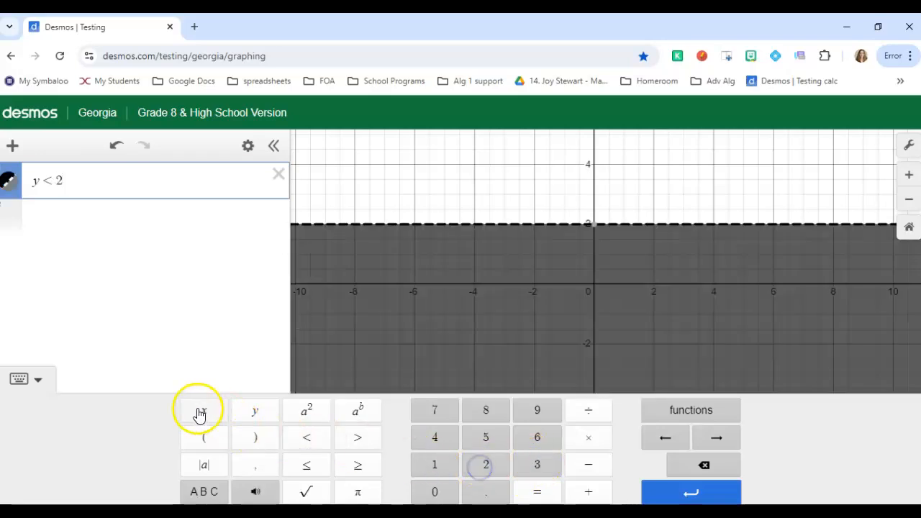
pyautogui.click(588, 491)
pyautogui.click(550, 465)
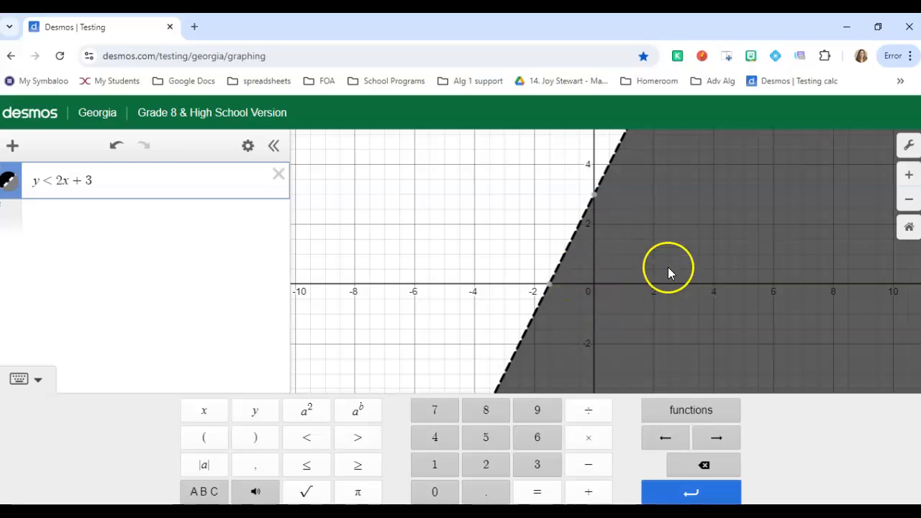
# - Clear the inequality y < 2x + 3 from the expression line
pyautogui.click(279, 174)
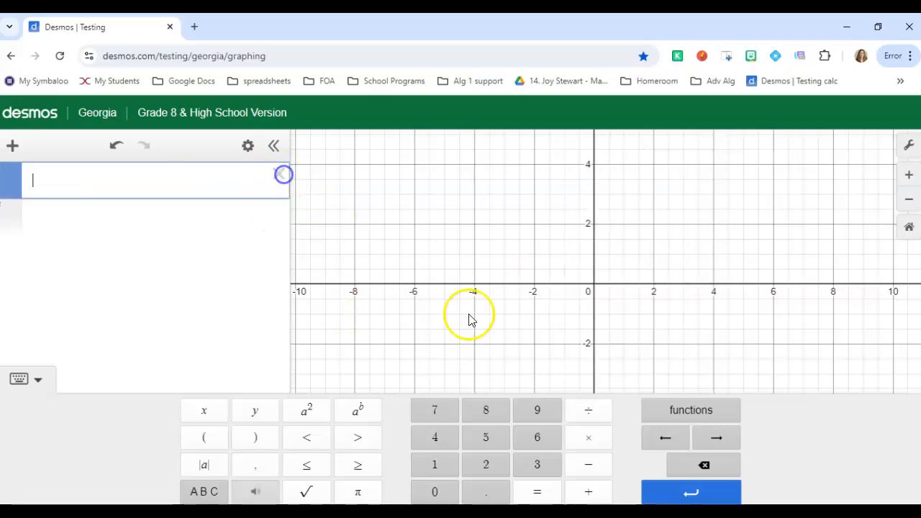
# - Examine the categories of built-in functions offered by the math keypad, from trigonometry and statistics through to number theory
pyautogui.click(679, 415)
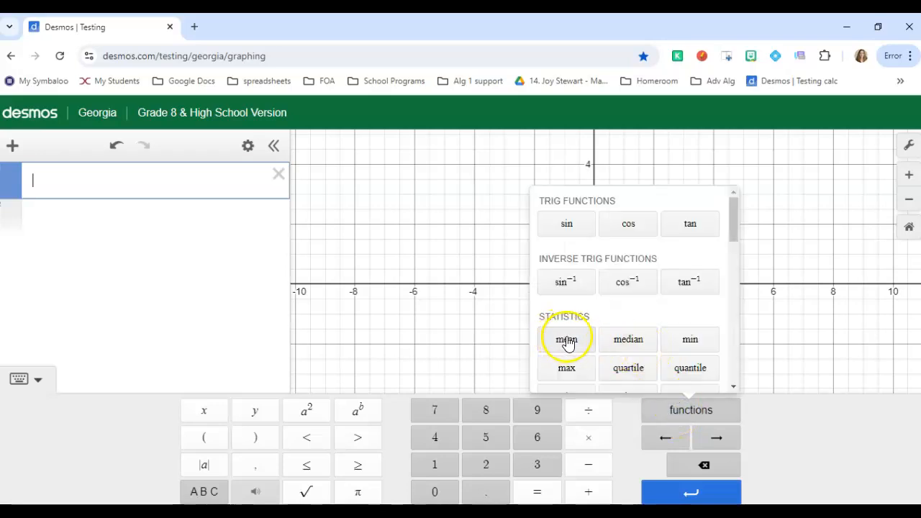
pyautogui.scroll(-1, 615, 346)
pyautogui.scroll(-1, 619, 327)
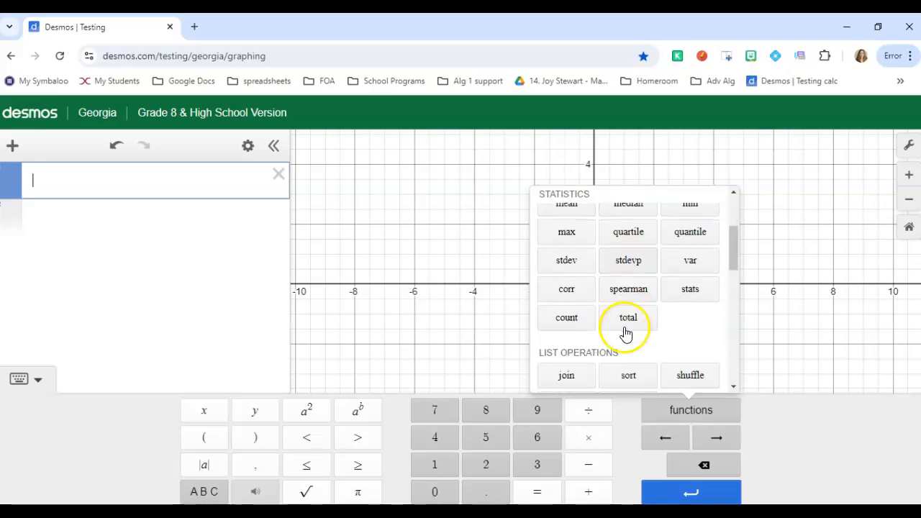
pyautogui.scroll(-4, 625, 333)
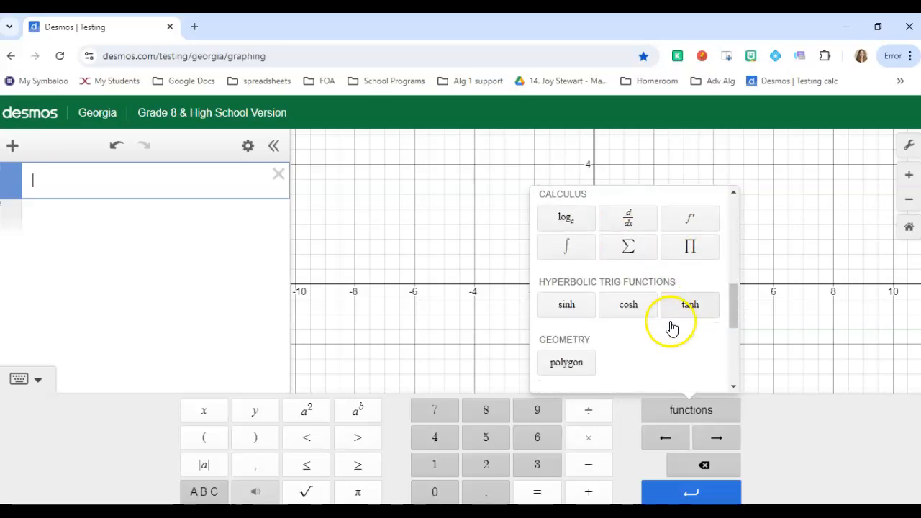
pyautogui.scroll(-5, 669, 325)
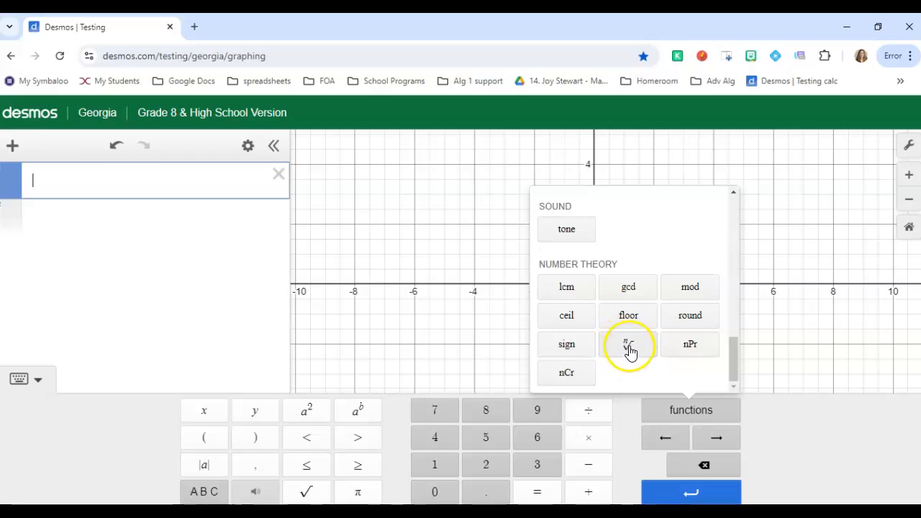
pyautogui.scroll(5, 633, 371)
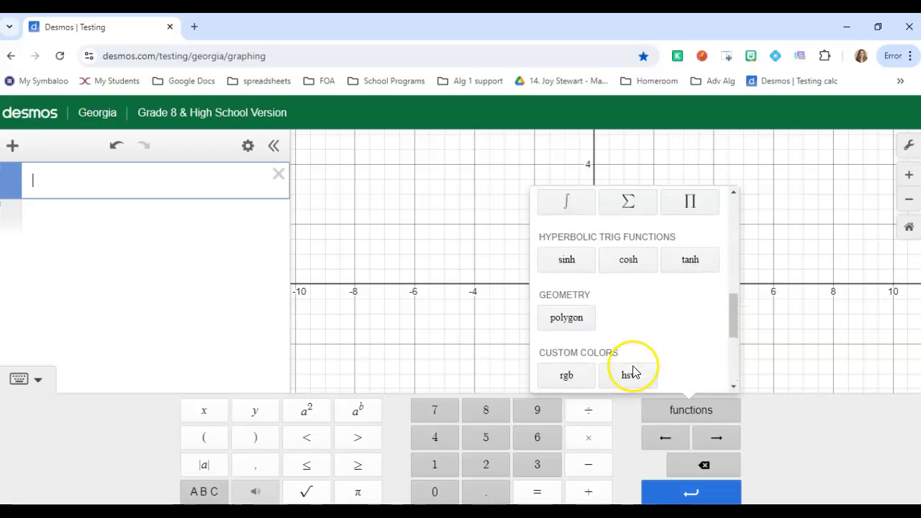
pyautogui.scroll(5, 676, 327)
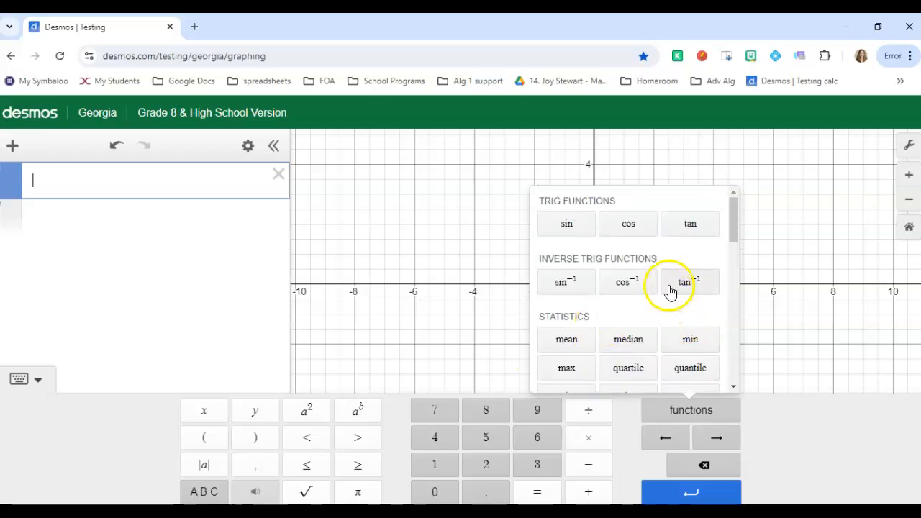
pyautogui.scroll(-10, 655, 316)
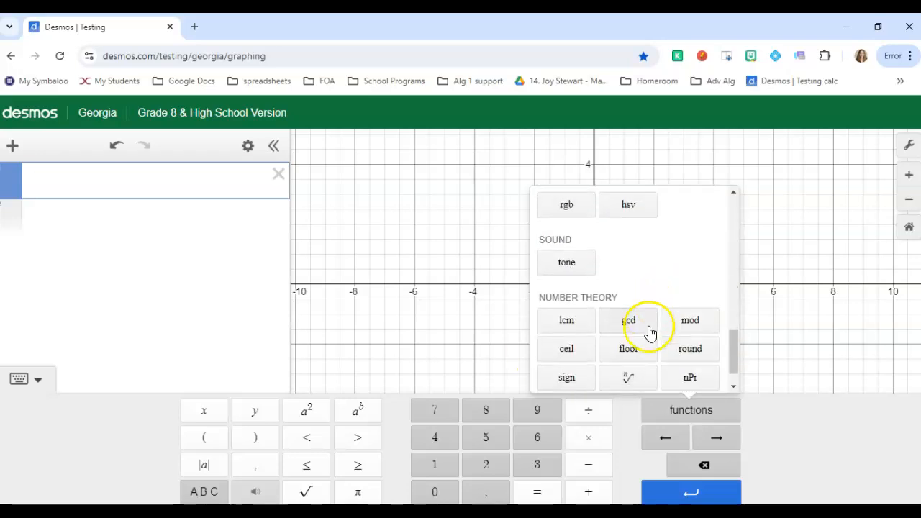
pyautogui.click(680, 410)
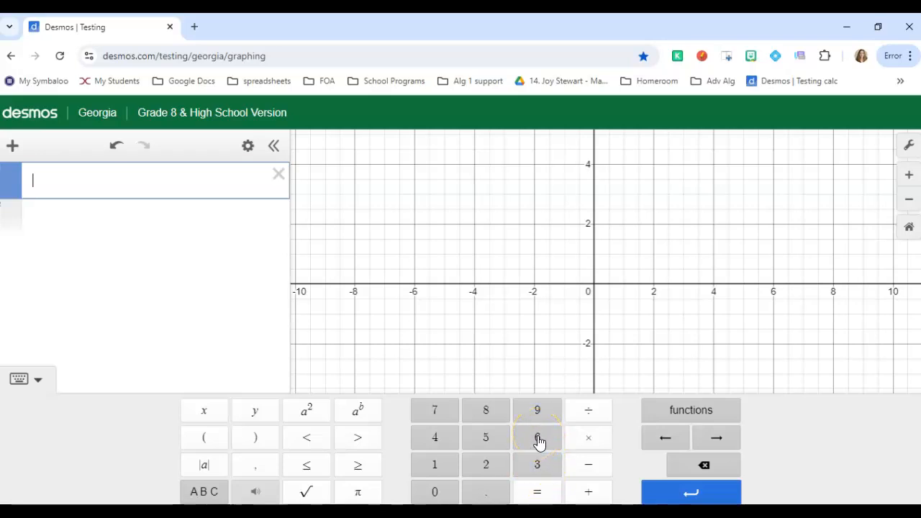
# - Evaluate 6 squared on the first expression line and 6 to the power of 3 on the second, using the math keypad
pyautogui.click(306, 410)
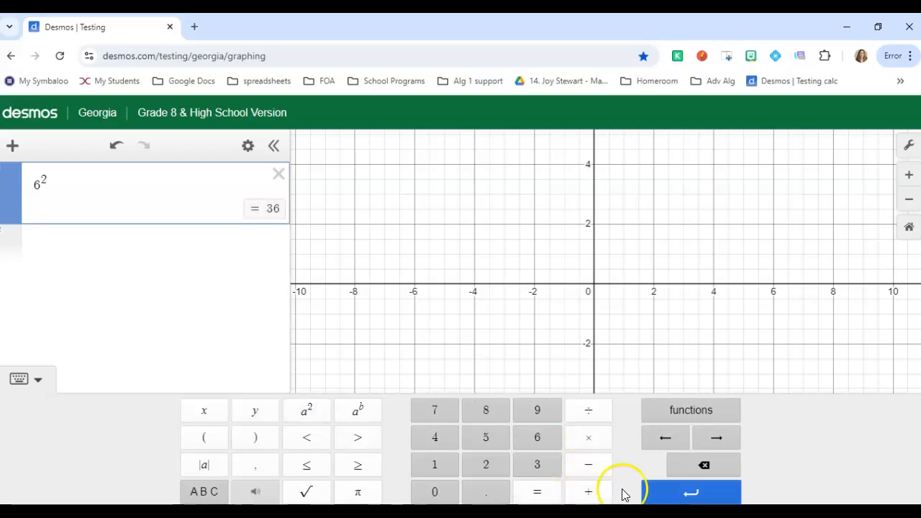
pyautogui.click(687, 492)
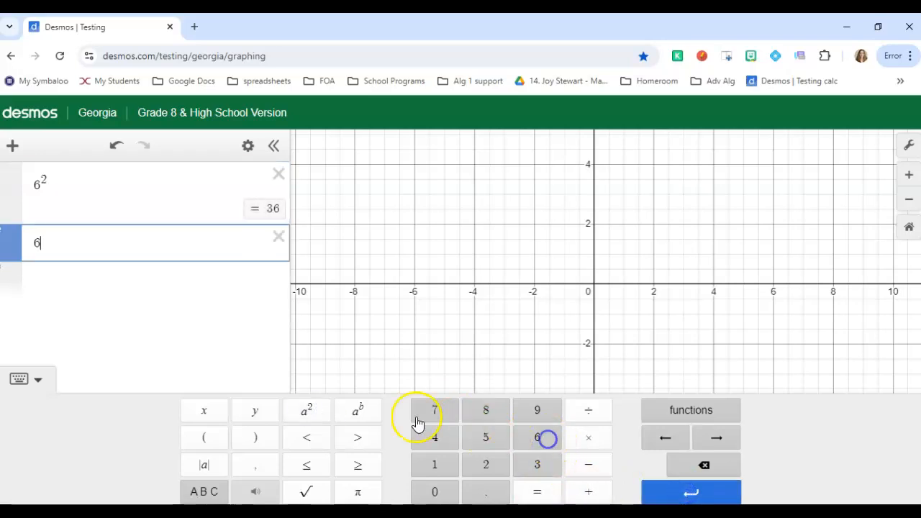
pyautogui.click(363, 410)
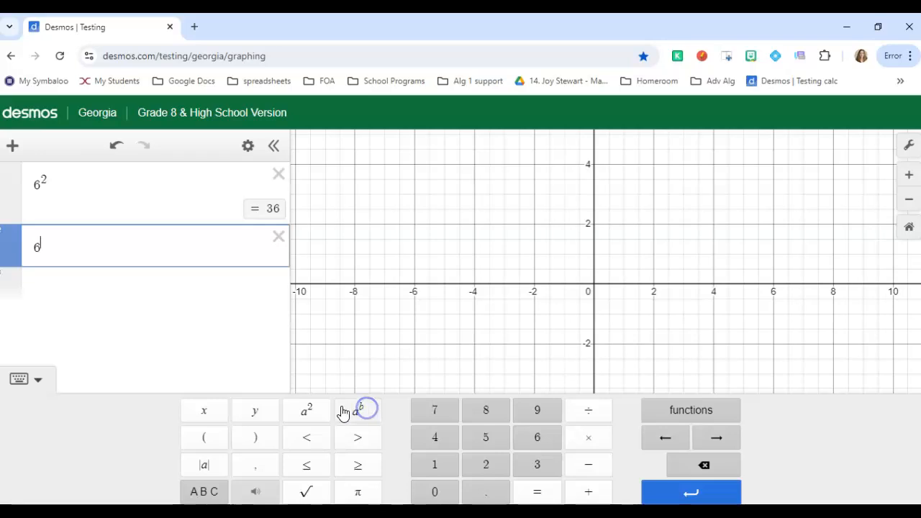
pyautogui.click(536, 466)
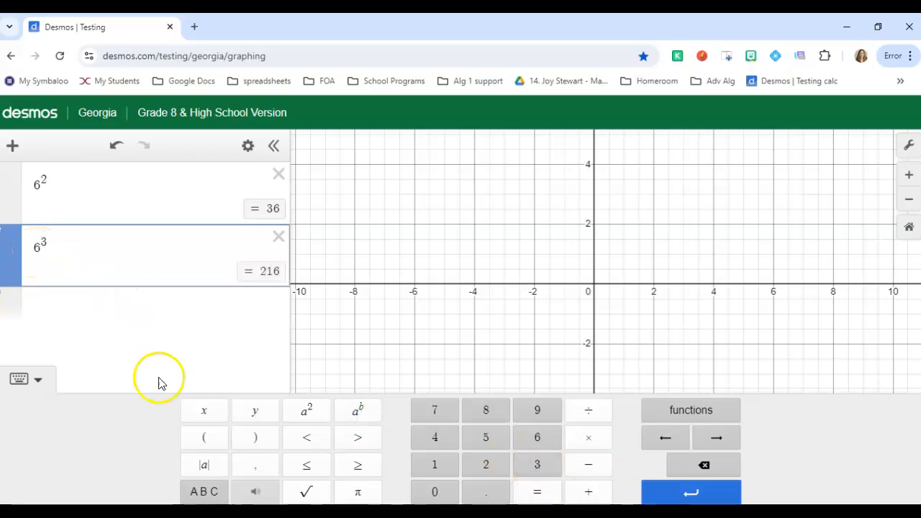
# - Replace both powers with the absolute value of −5 to evaluate it, and clear the expression line
pyautogui.click(279, 174)
pyautogui.click(279, 175)
pyautogui.click(205, 465)
pyautogui.click(587, 465)
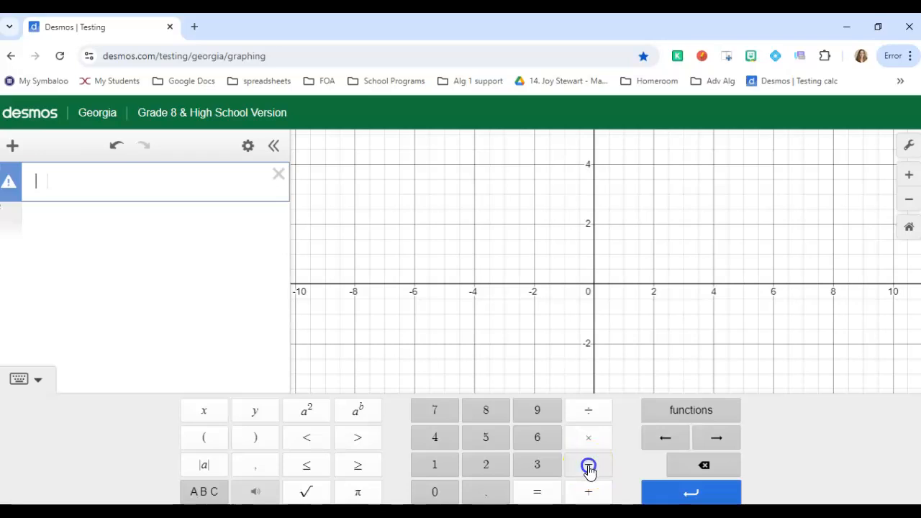
pyautogui.click(485, 437)
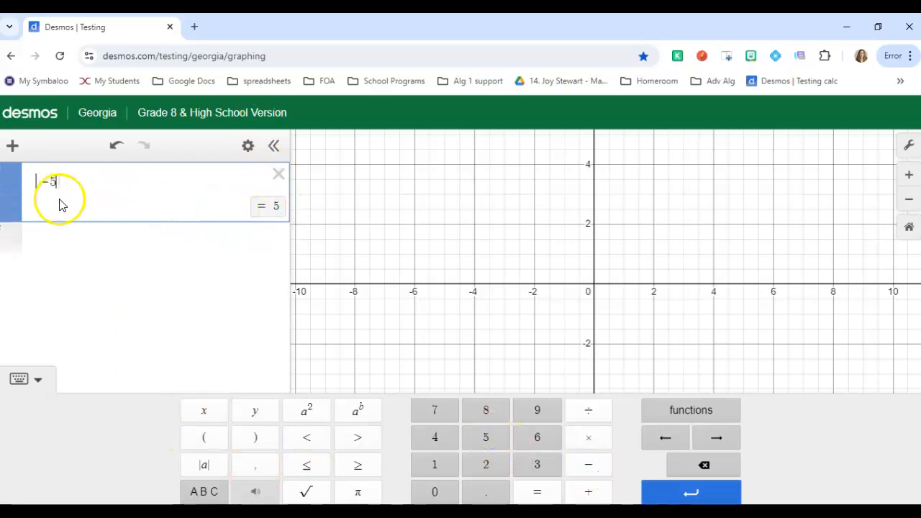
pyautogui.click(279, 175)
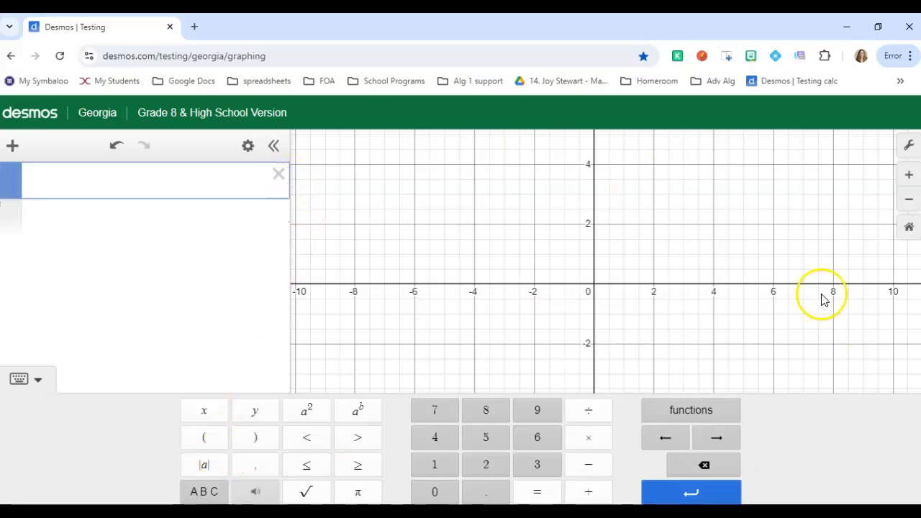